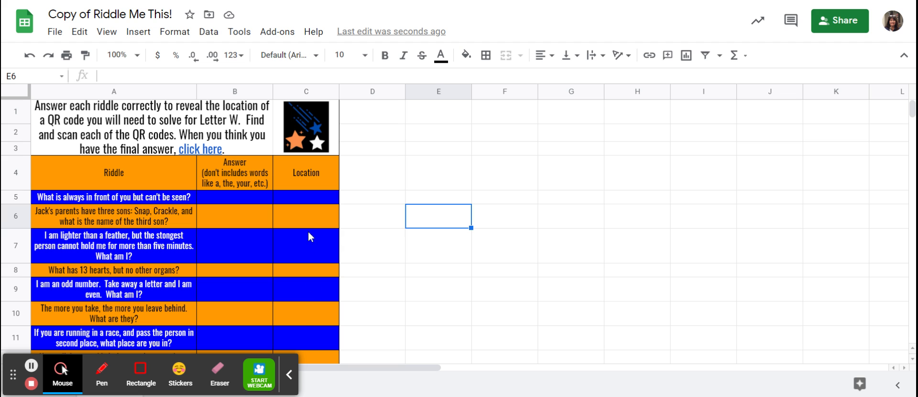
- Enter the formula =if(B5="future","2108 Electrical") in Location cell C5 for the first riddle
click(304, 200)
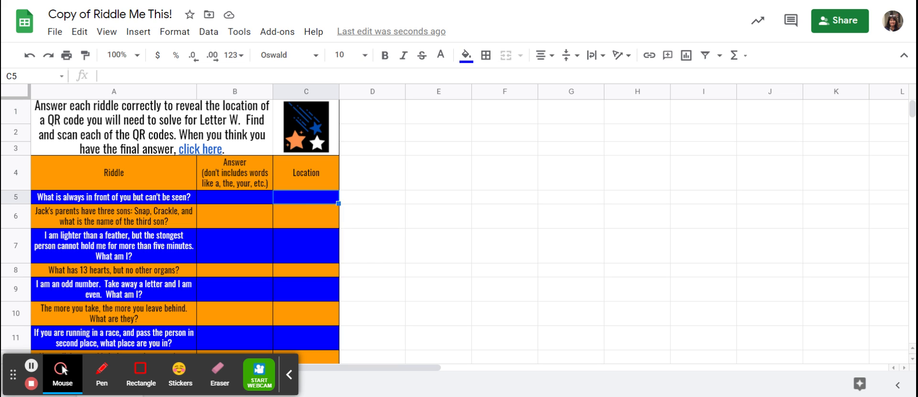
text(=)
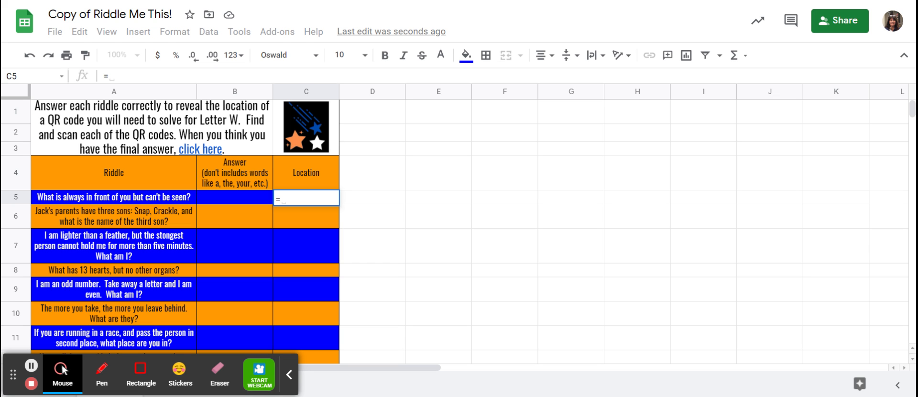
text(if)
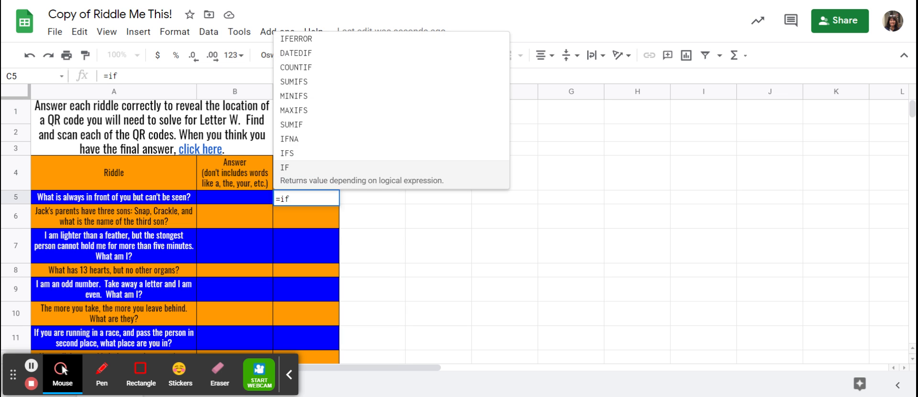
text(()
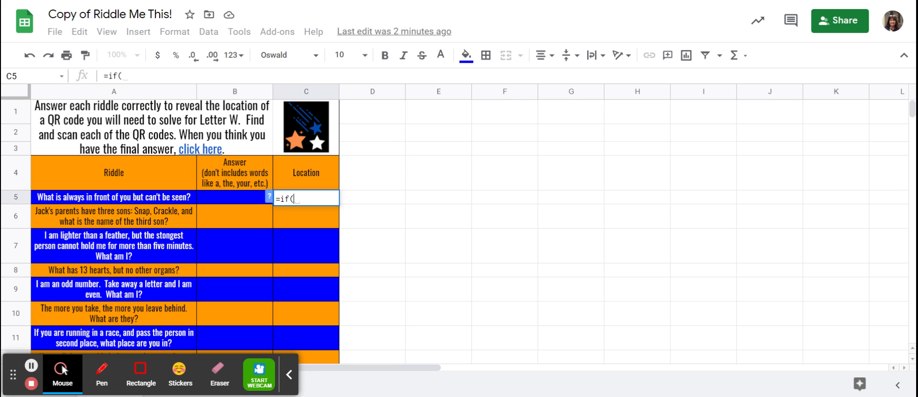
text(B)
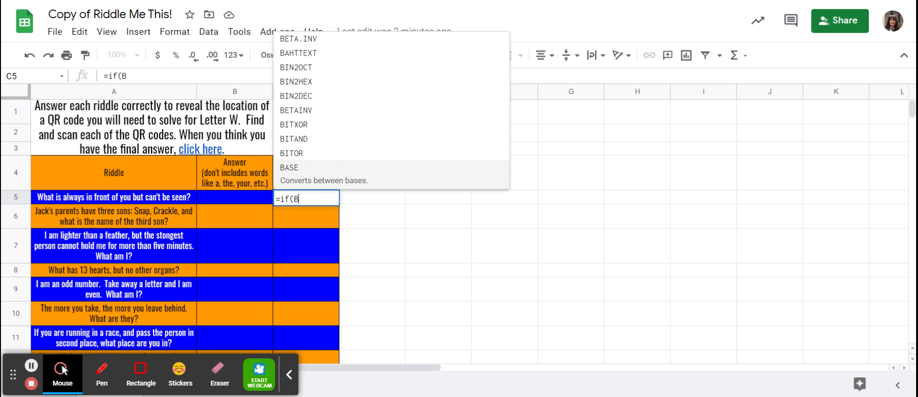
text(5=)
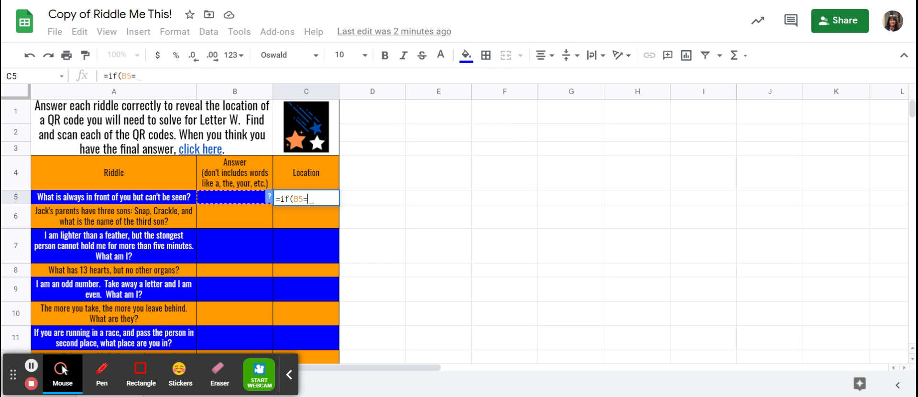
text(")
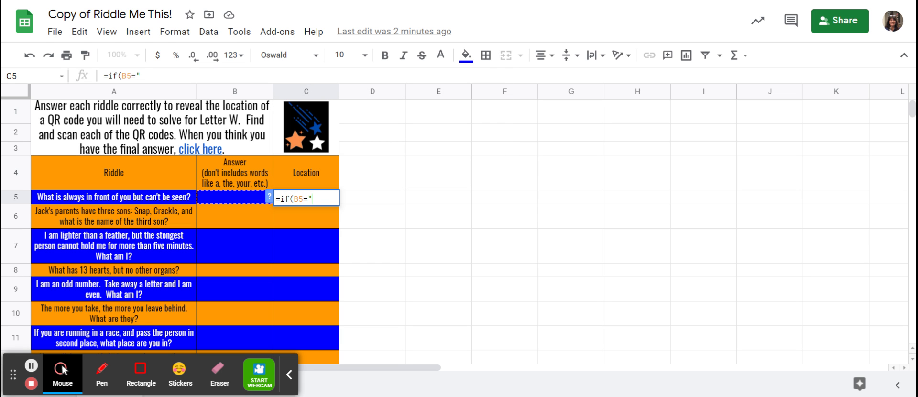
text(future")
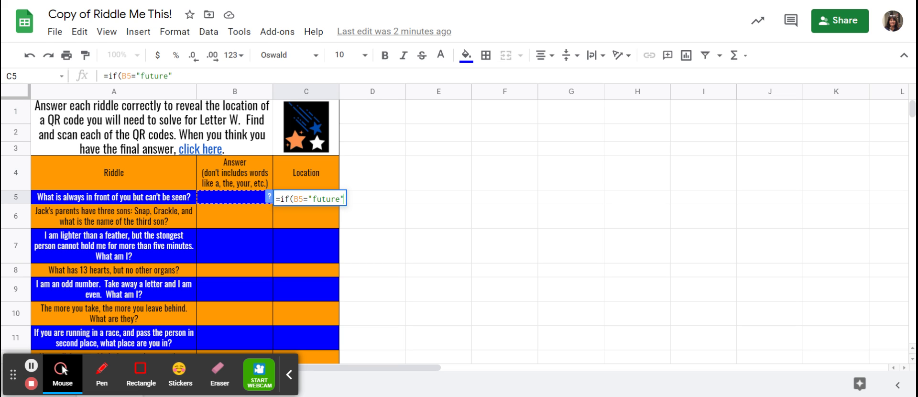
text(,)
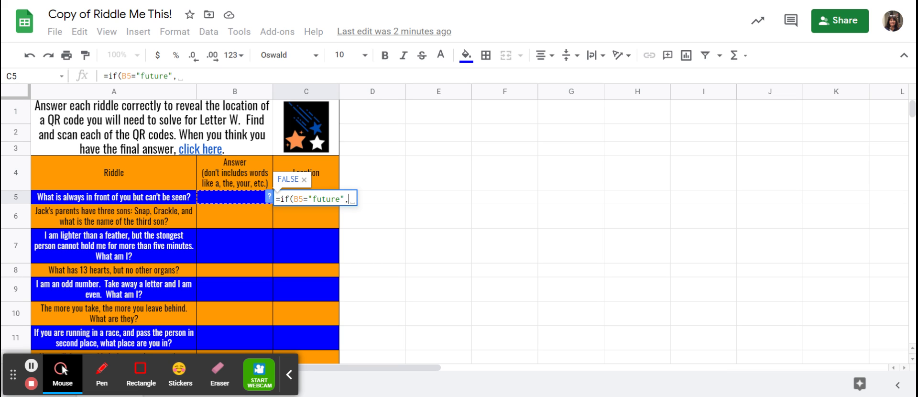
text(")
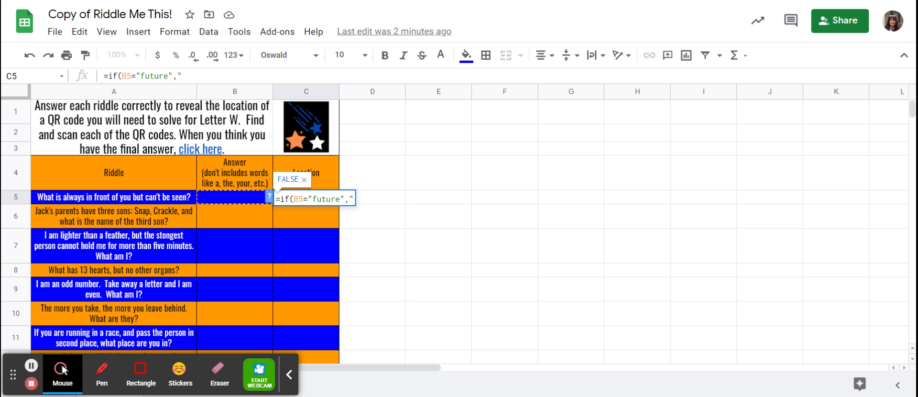
text(2108 Electrical)
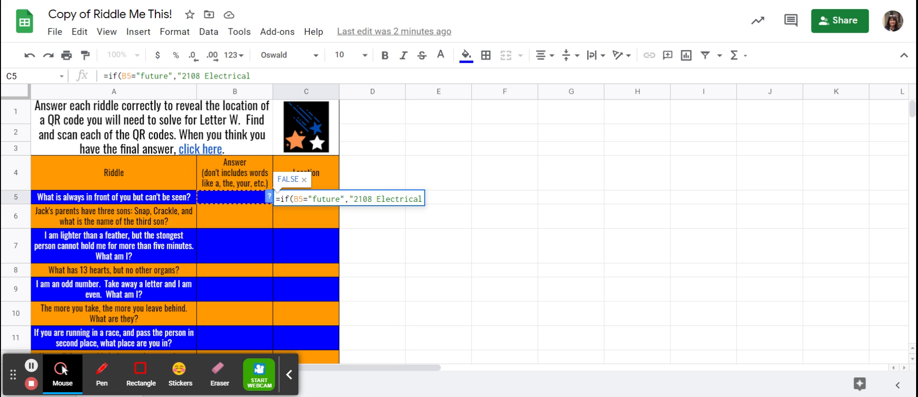
text(")
text(,)
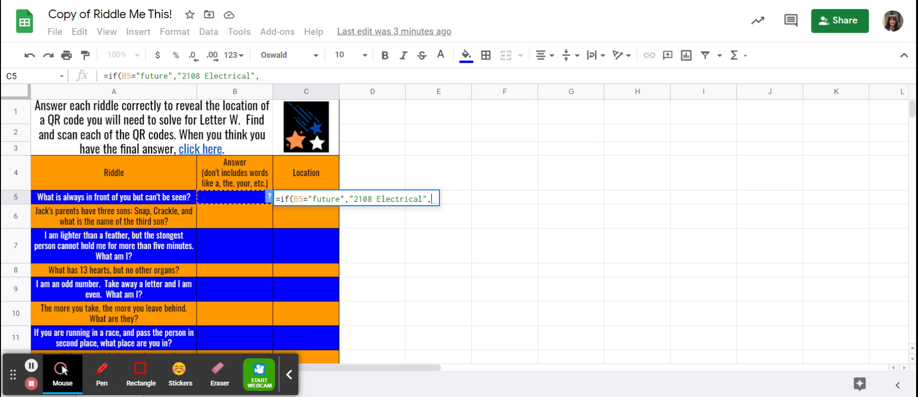
key(BackSpace)
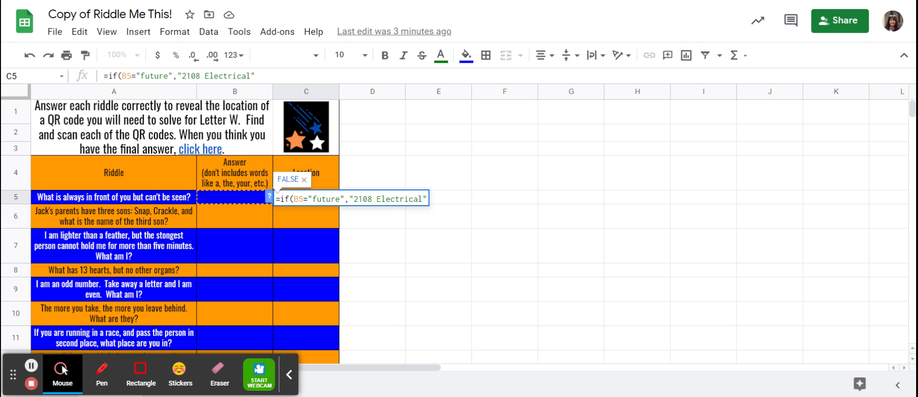
text())
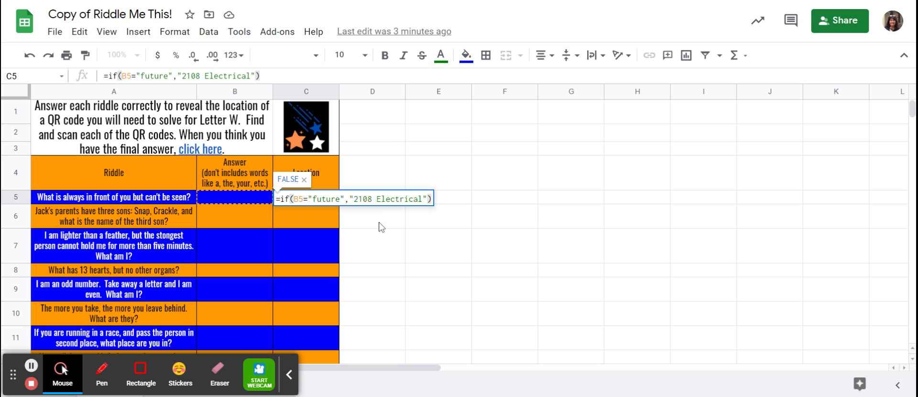
key(Return)
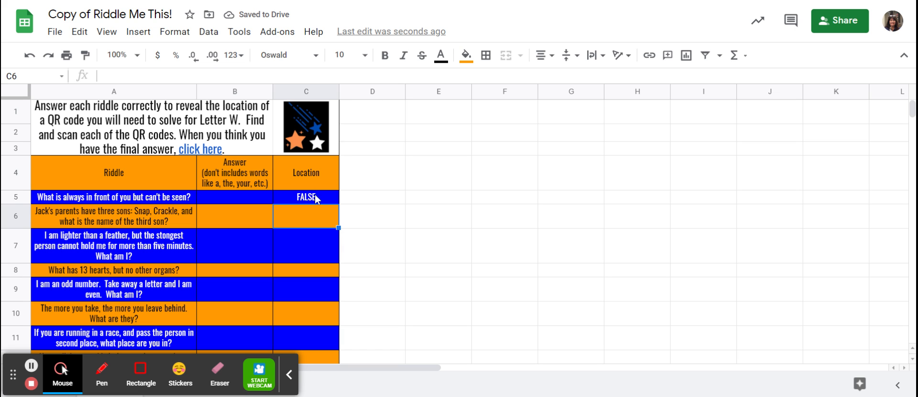
- Test the first riddle's location formula by entering "future" as the answer in B5
click(231, 201)
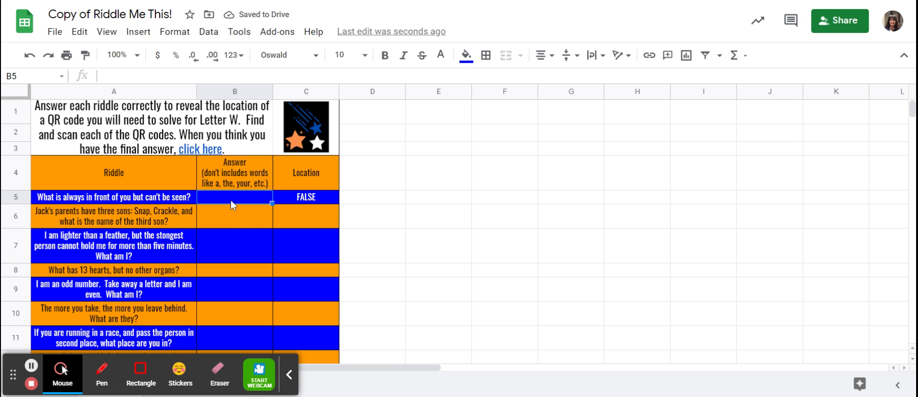
text(future)
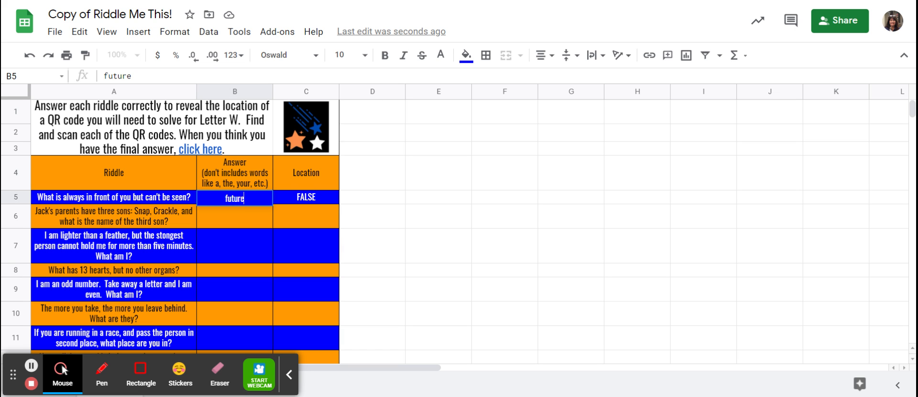
key(Return)
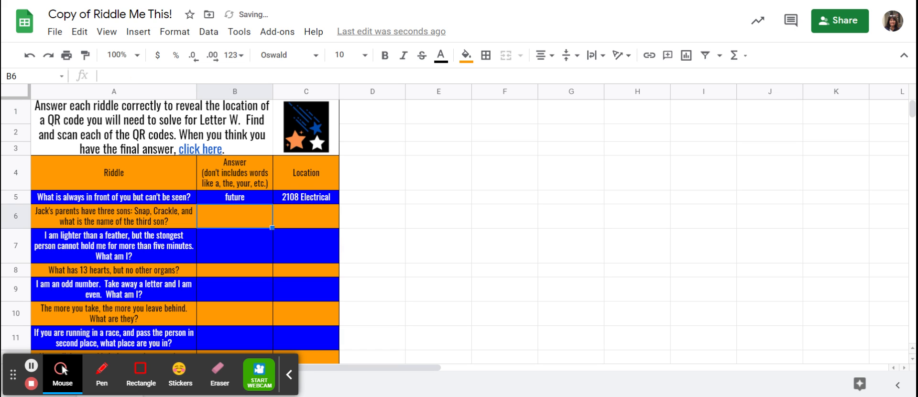
- Add an empty third argument to the IF formula in C5, with a comma and a blank before the closing parenthesis
click(314, 199)
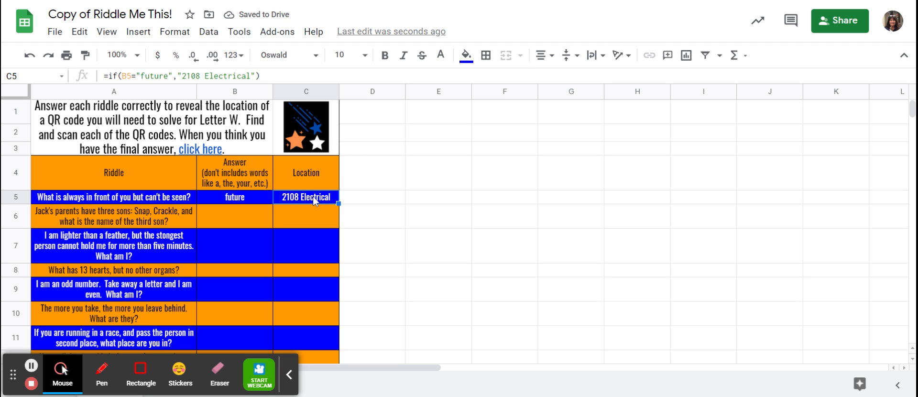
click(249, 77)
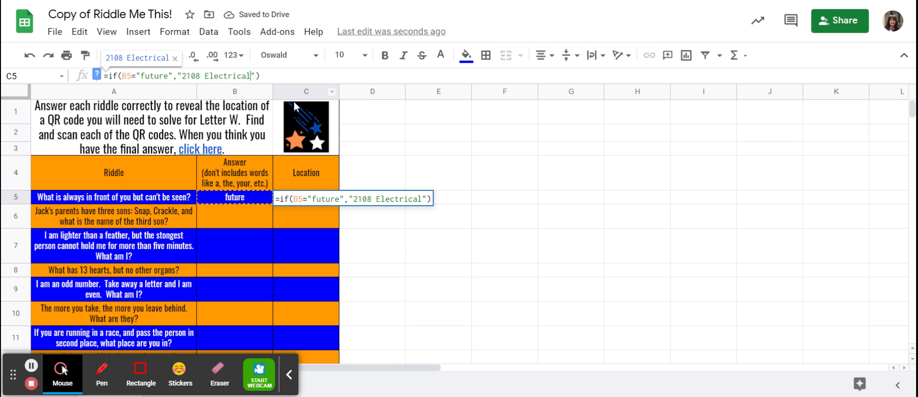
click(426, 198)
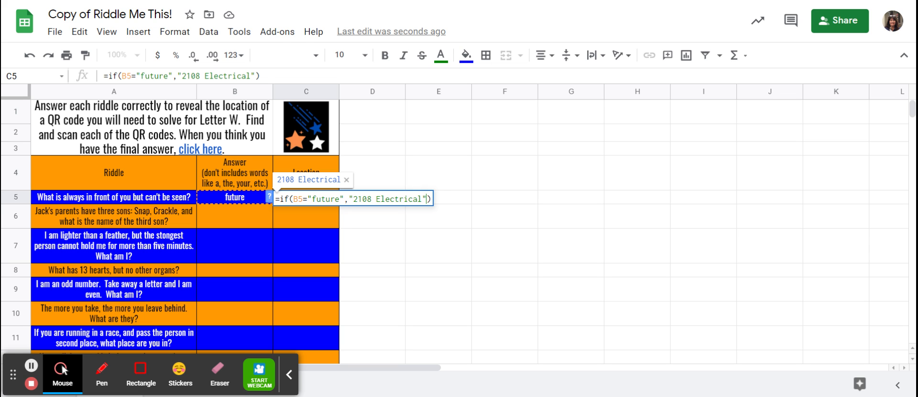
text(,)
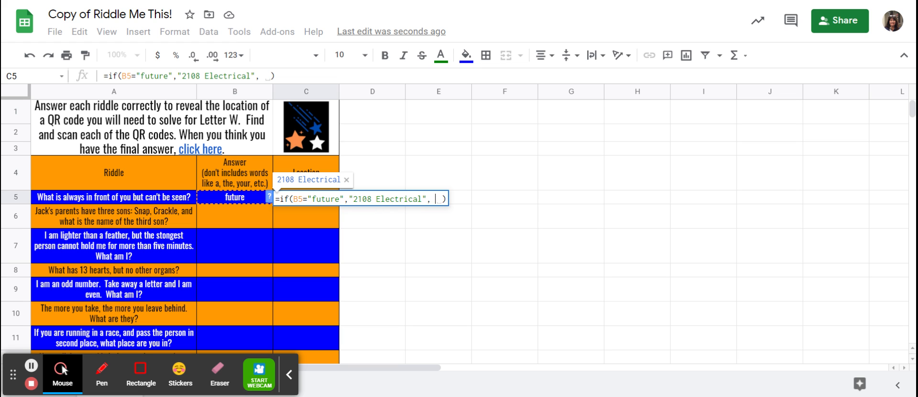
key(Return)
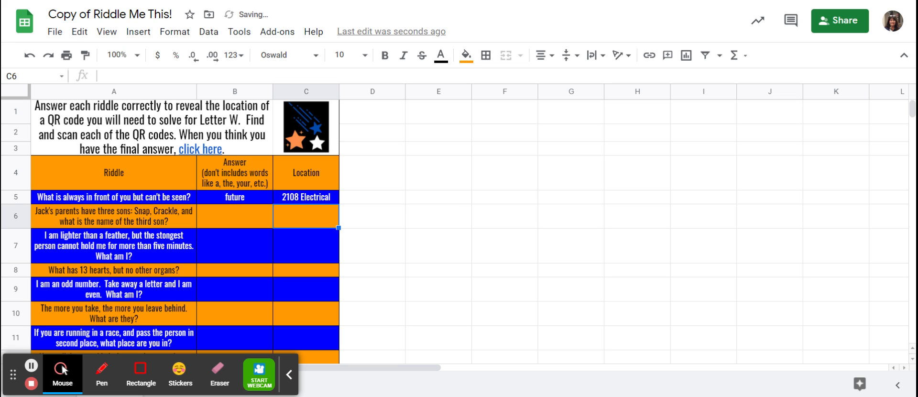
- Clear the test answer from cell B5
click(239, 200)
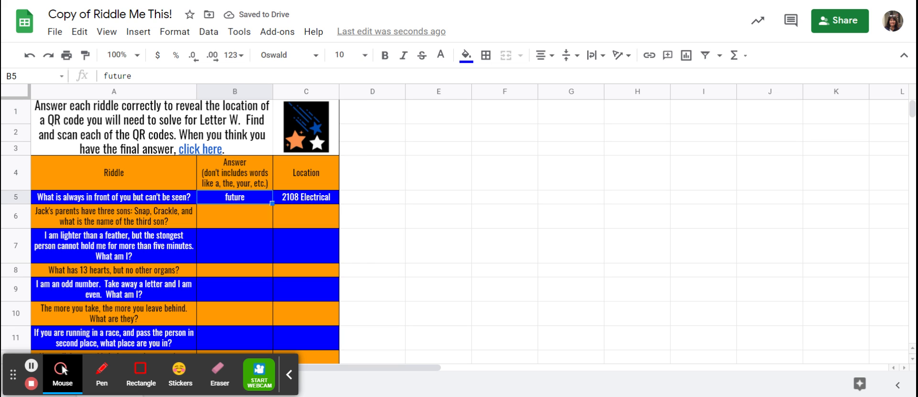
key(Delete)
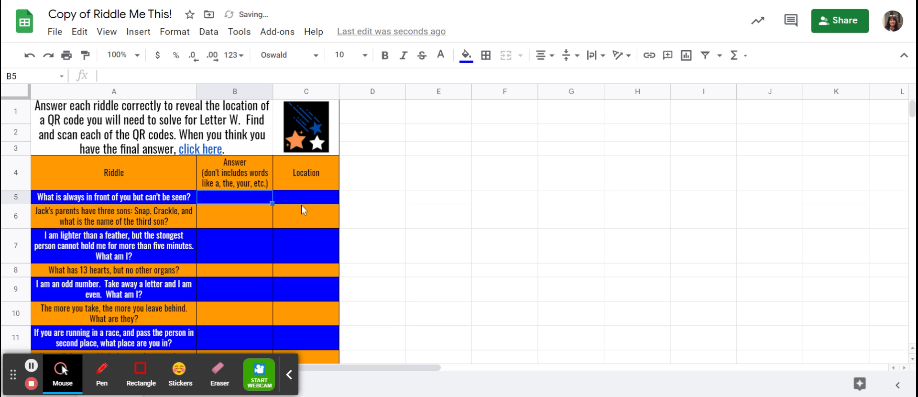
click(236, 218)
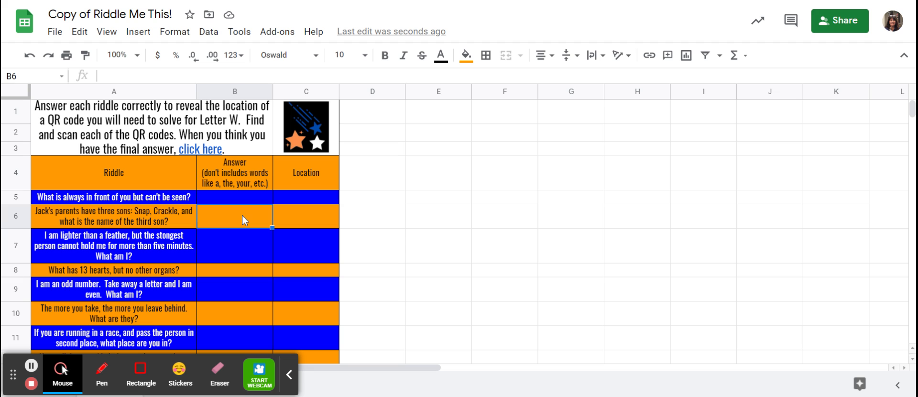
- Enter the formula =if(B6="Jack","office-teacher mailboxes", ) in Location cell C6 for the second riddle
click(308, 214)
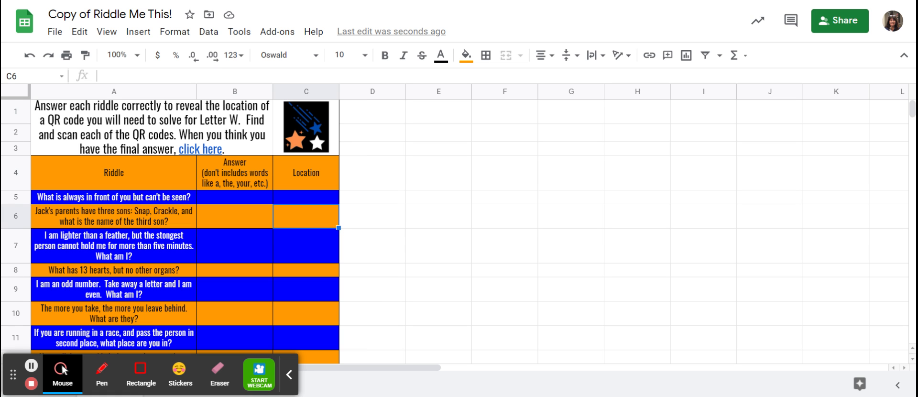
text(=)
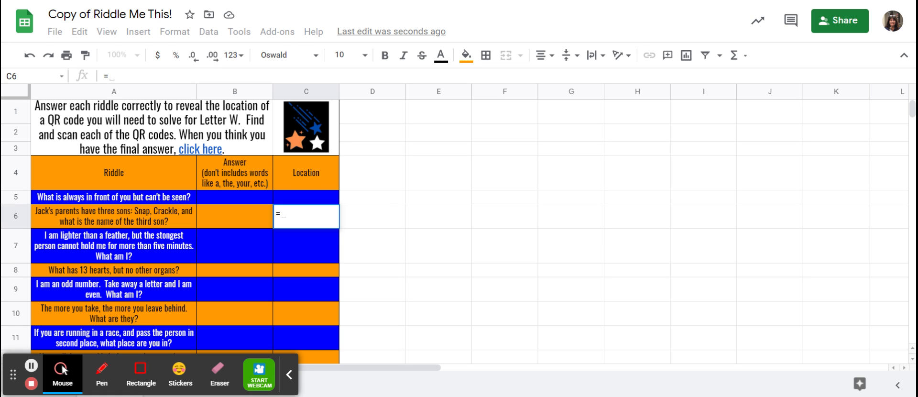
text(if)
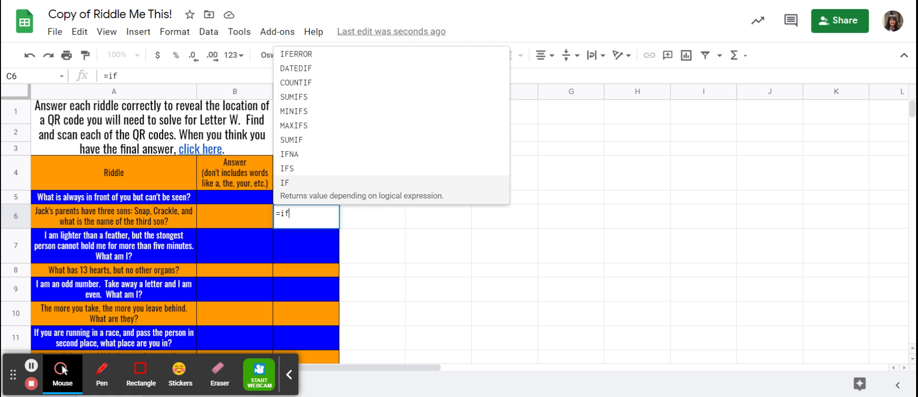
text(()
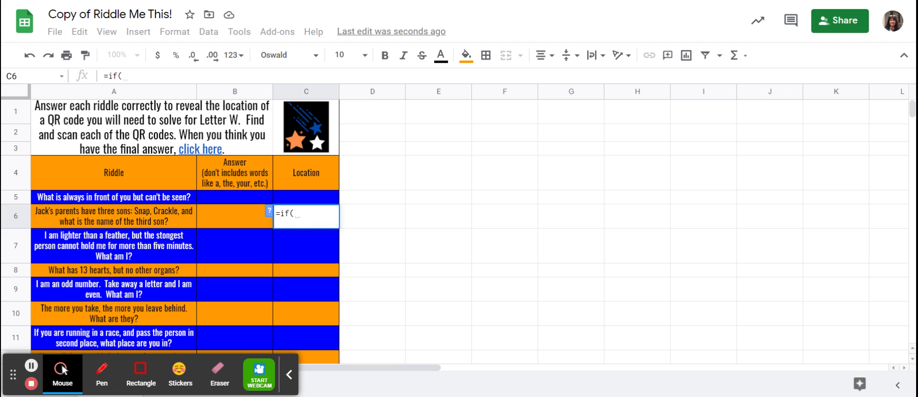
click(242, 216)
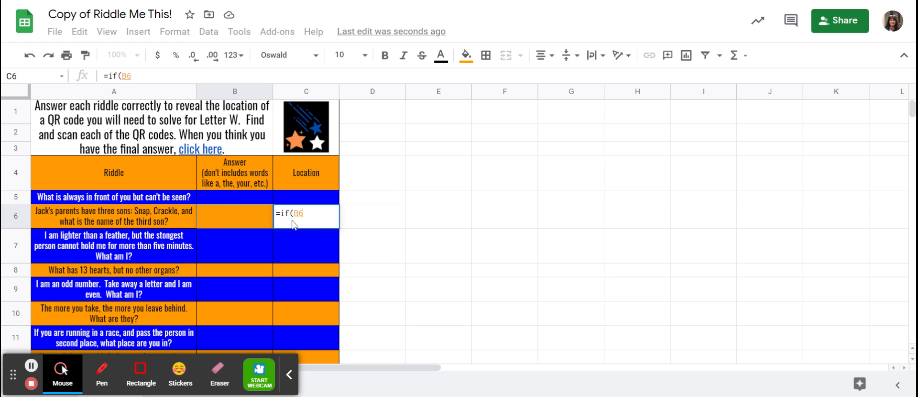
text(="Jack)
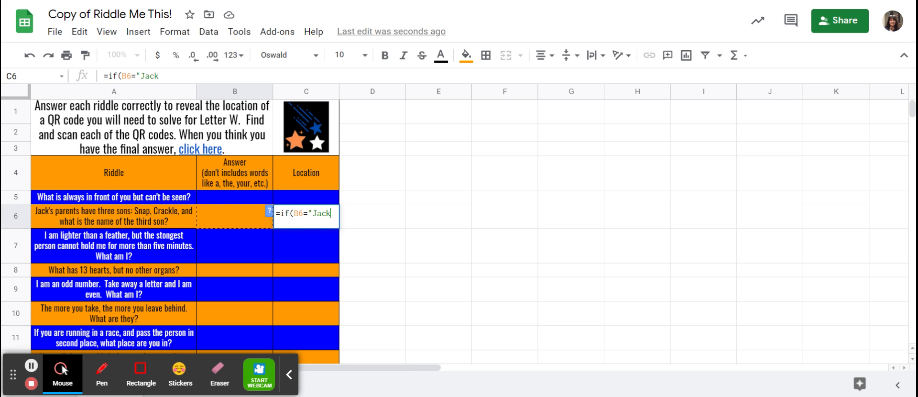
text(",)
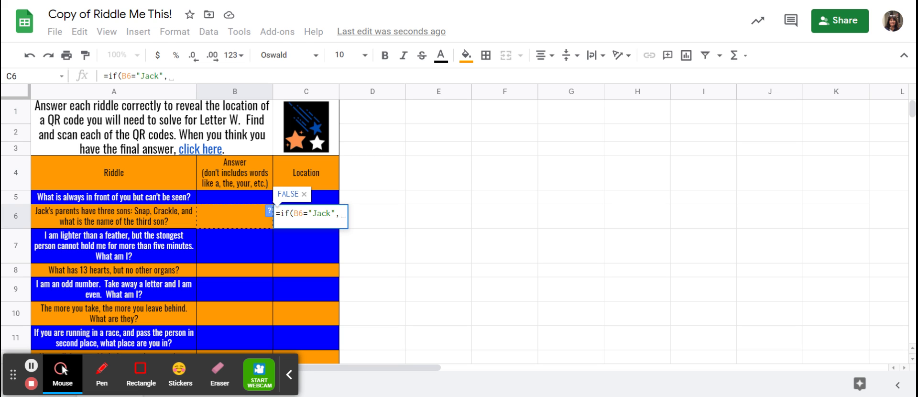
text(")
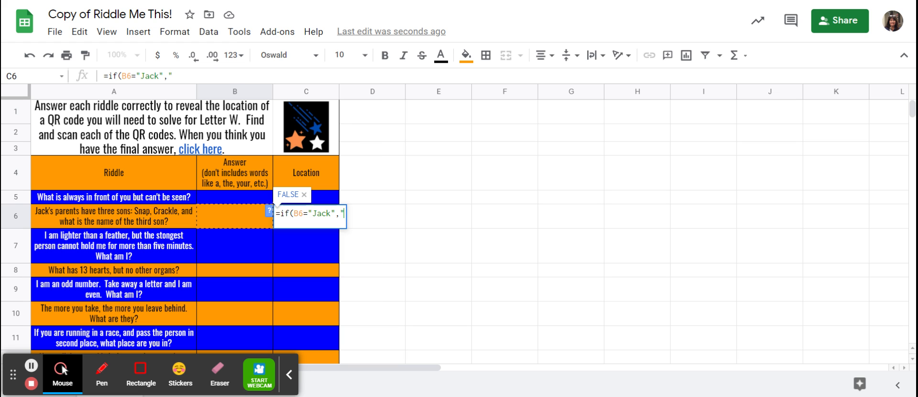
text(office)
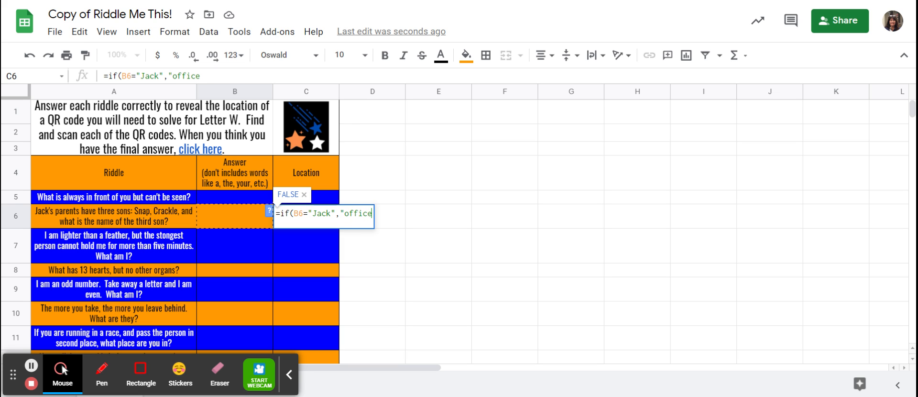
text(-teacher)
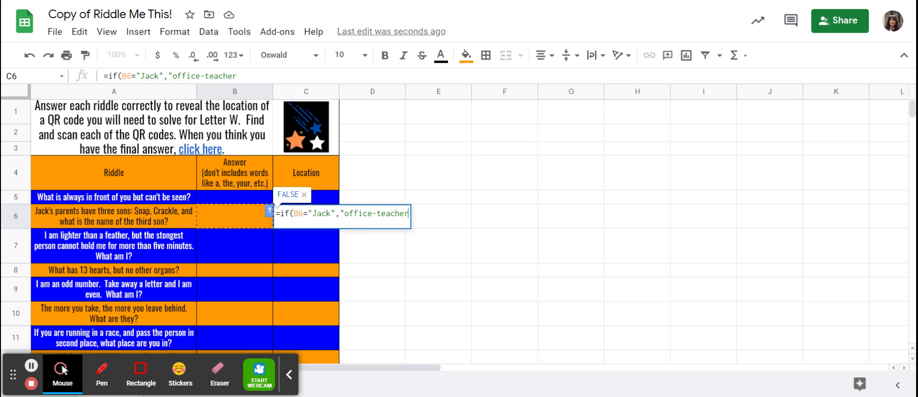
text( mailboxes")
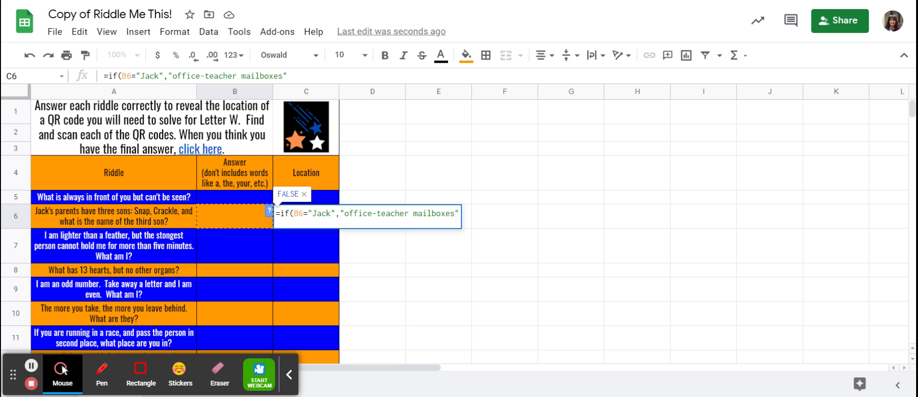
text(, )
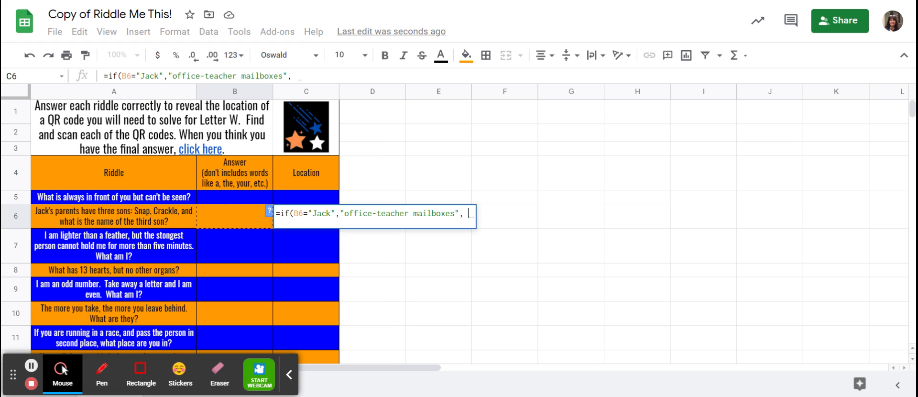
text( ))
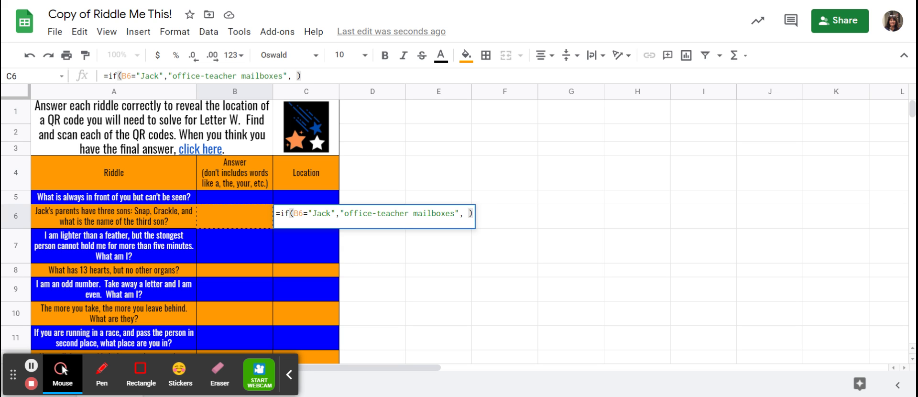
key(Return)
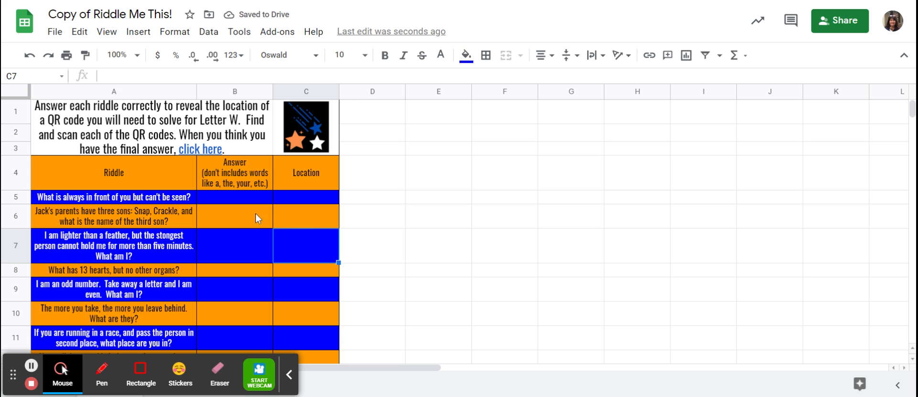
- Test the second riddle's location formula by entering "Jack" as the answer in B6
click(238, 215)
text(Jack)
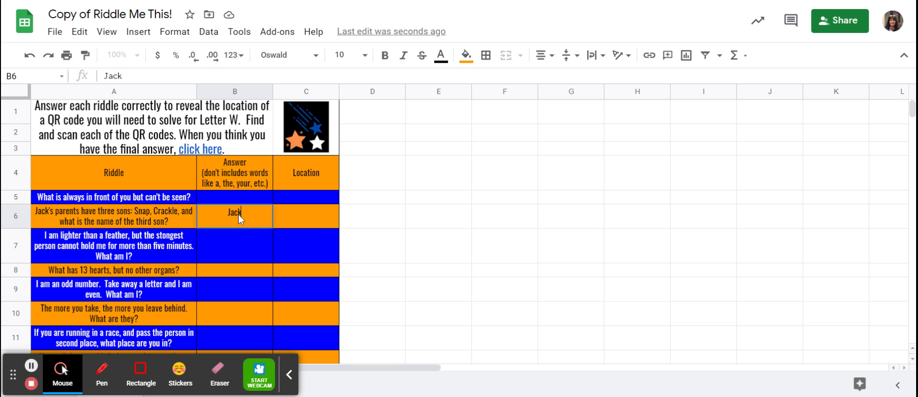
key(Return)
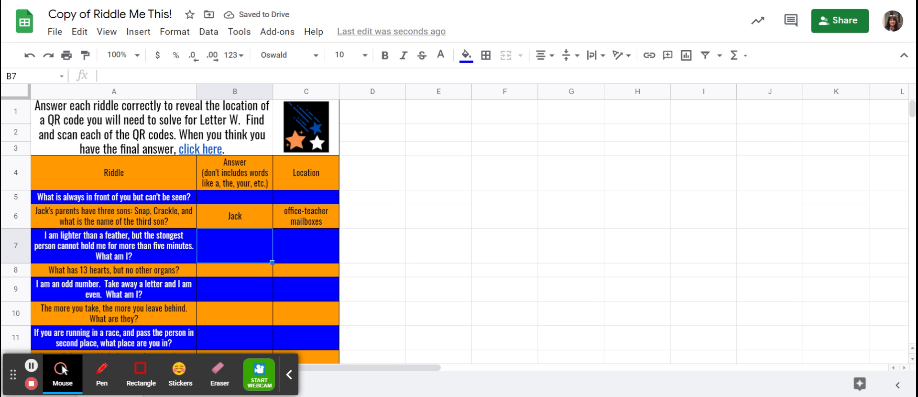
click(308, 248)
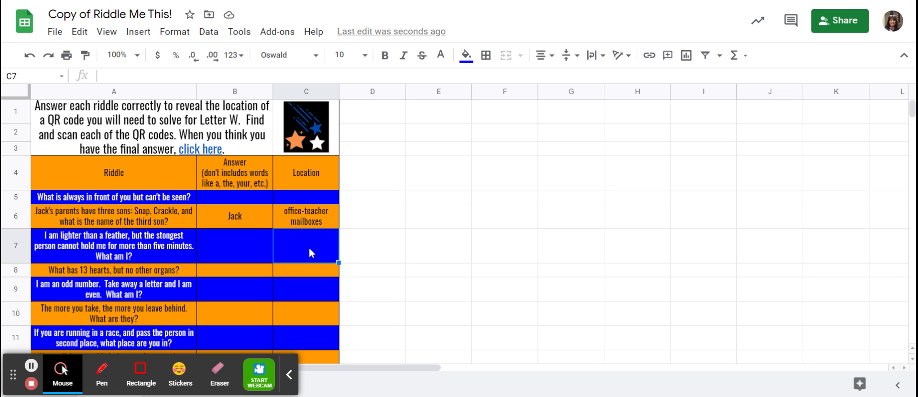
click(306, 271)
click(306, 281)
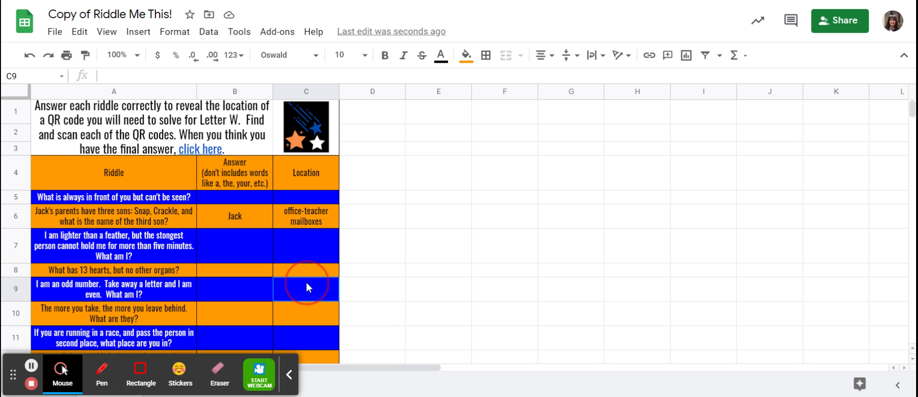
- Enter the formula =if(B7="breath","library", ) in Location cell C7 for the third riddle
click(310, 257)
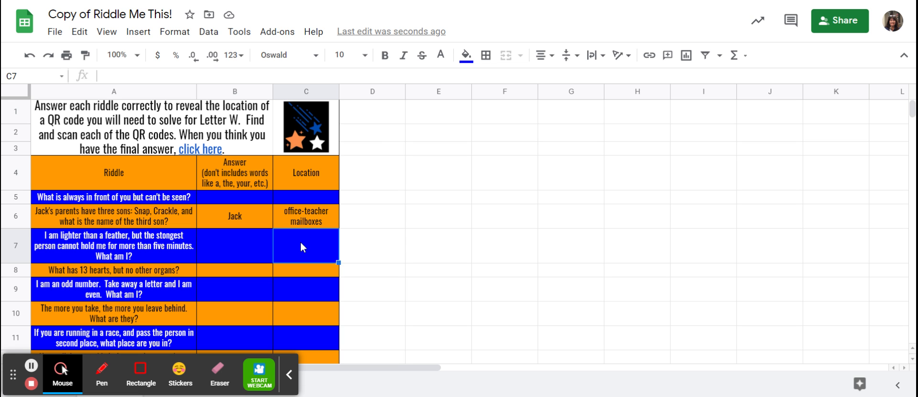
text(=)
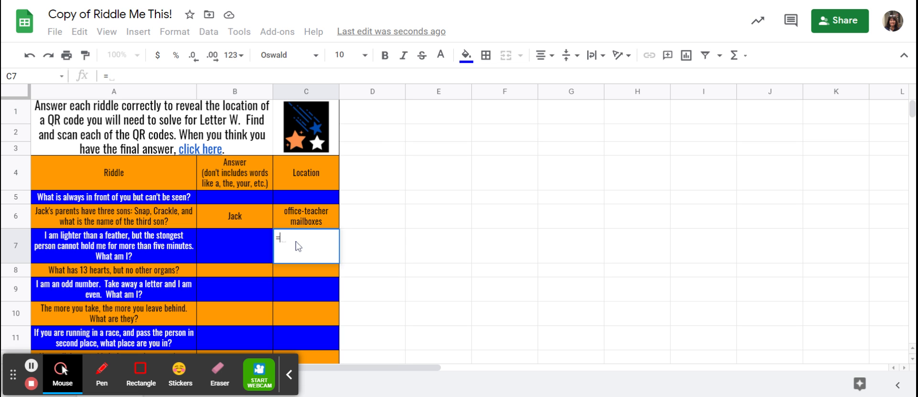
text(if)
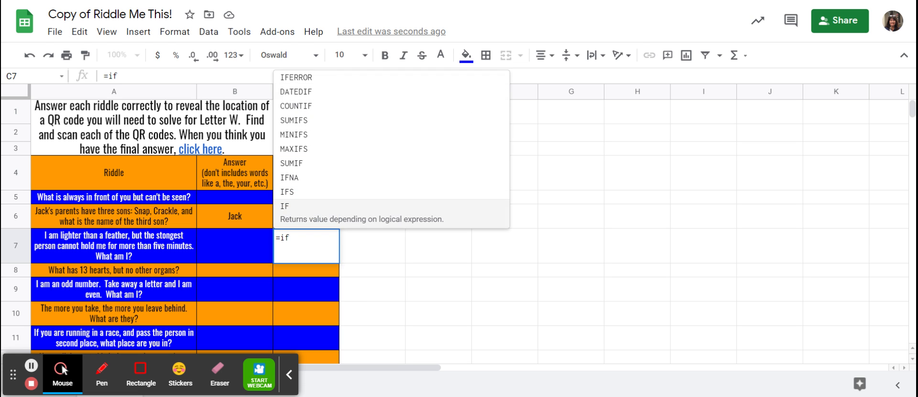
text(()
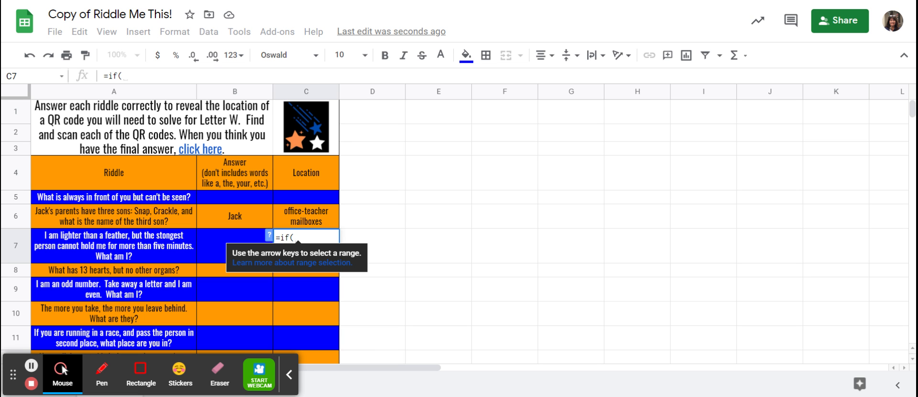
text(B7)
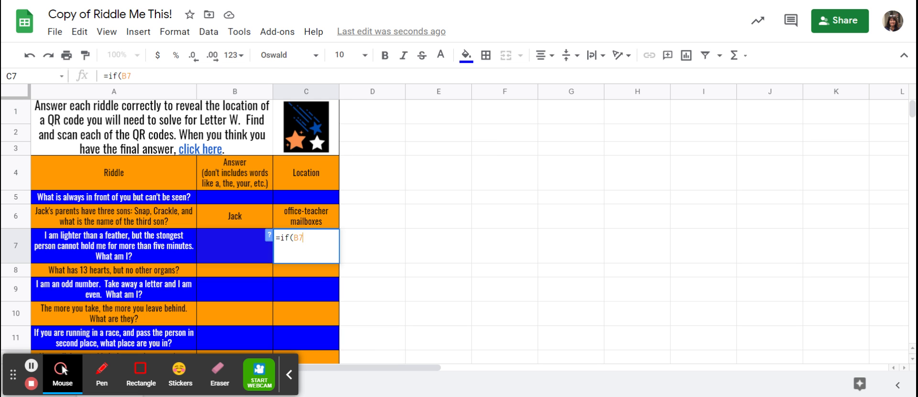
click(216, 245)
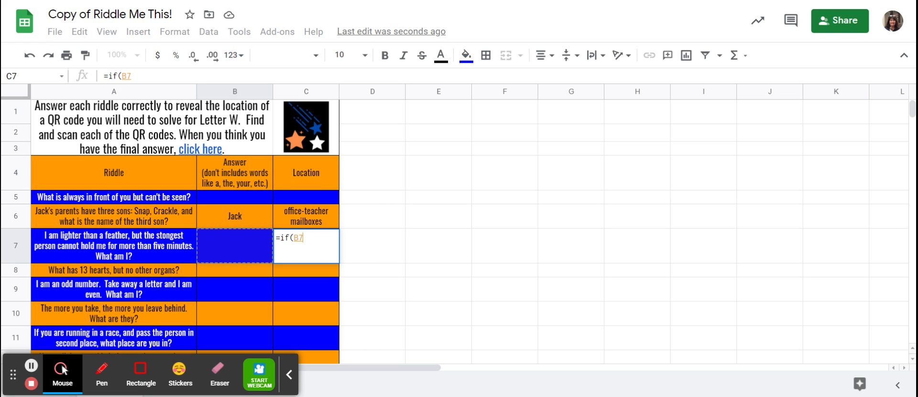
text(=")
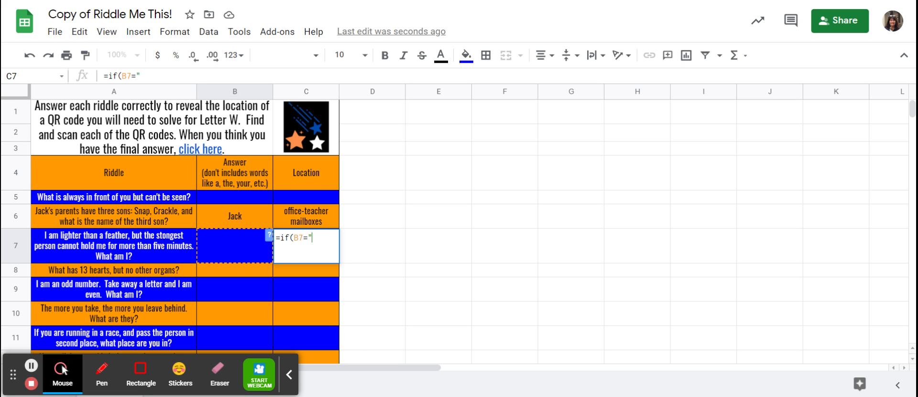
text(breath")
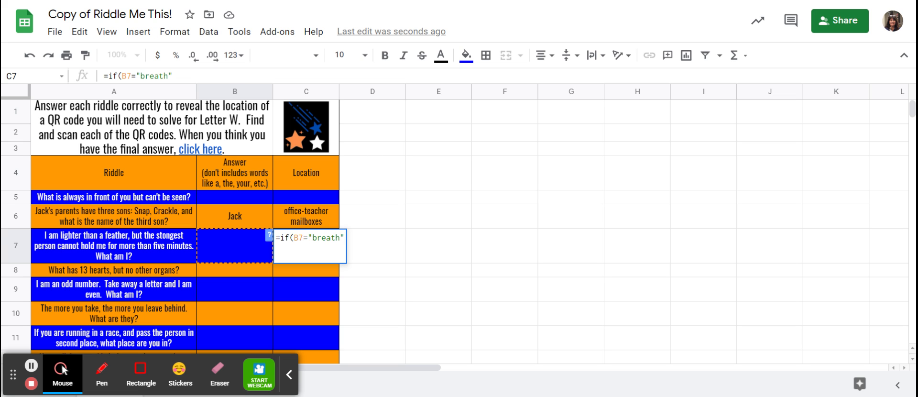
text(,)
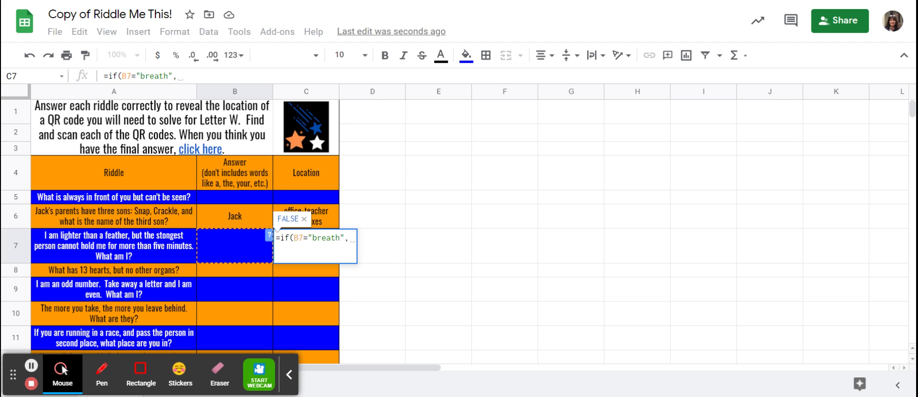
text(")
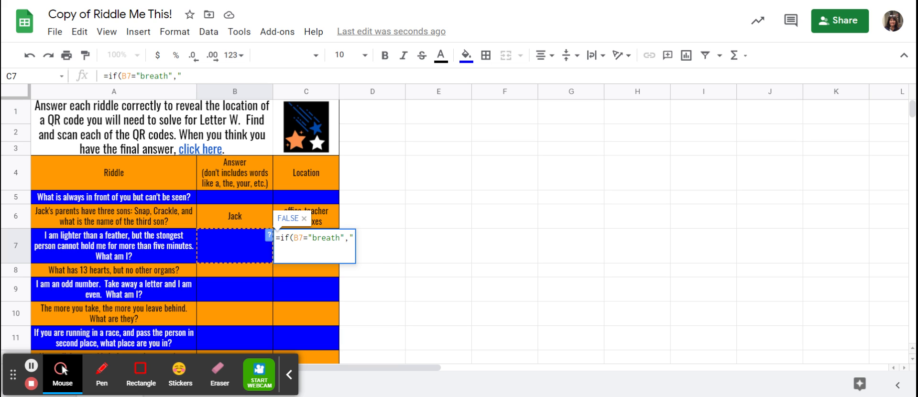
text(library)
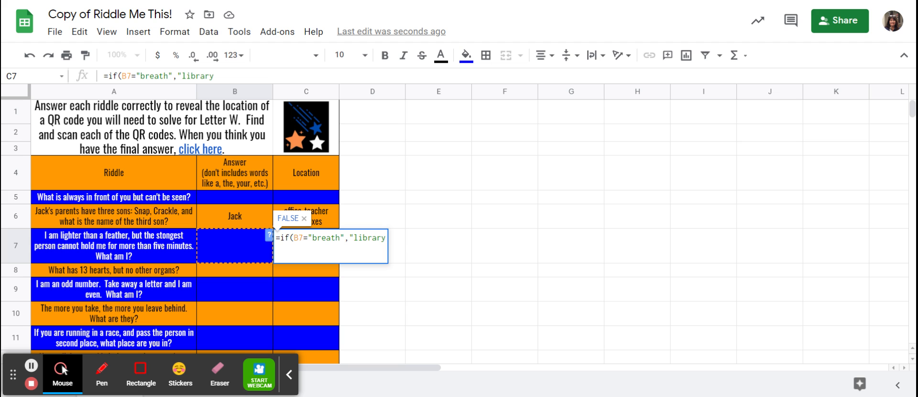
text(",)
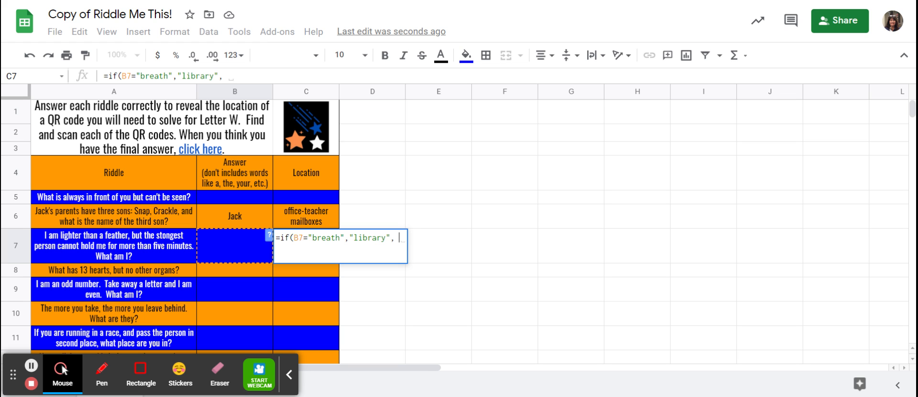
text( ))
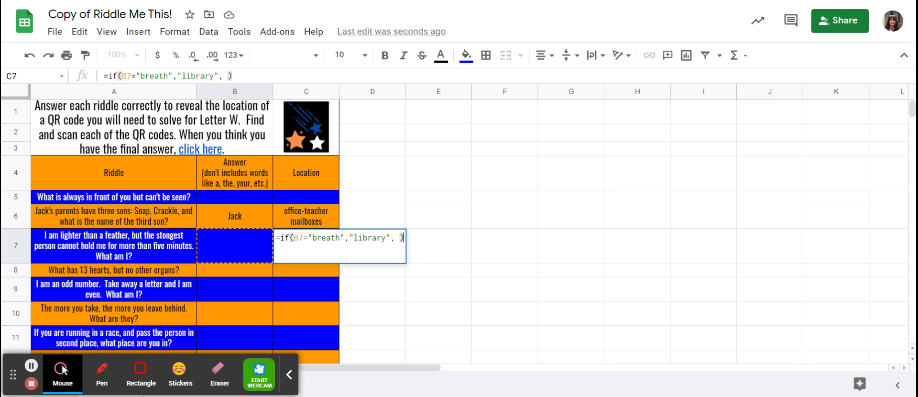
key(Return)
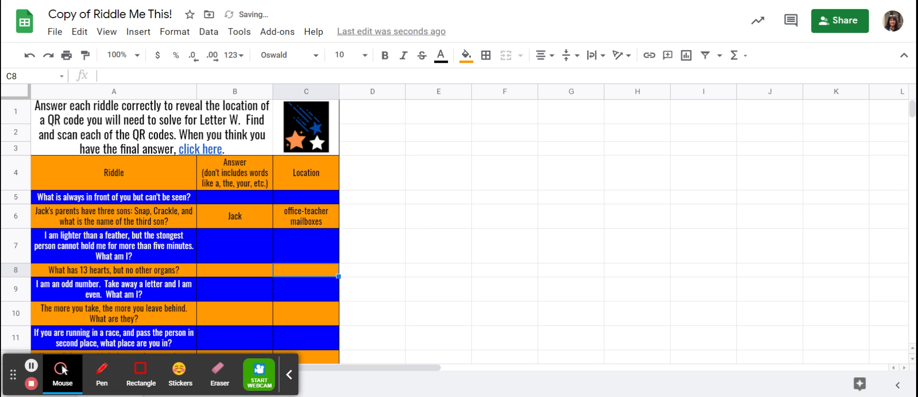
- Test the third riddle's location formula by entering "breath" as the answer in B7
click(233, 243)
text(breath)
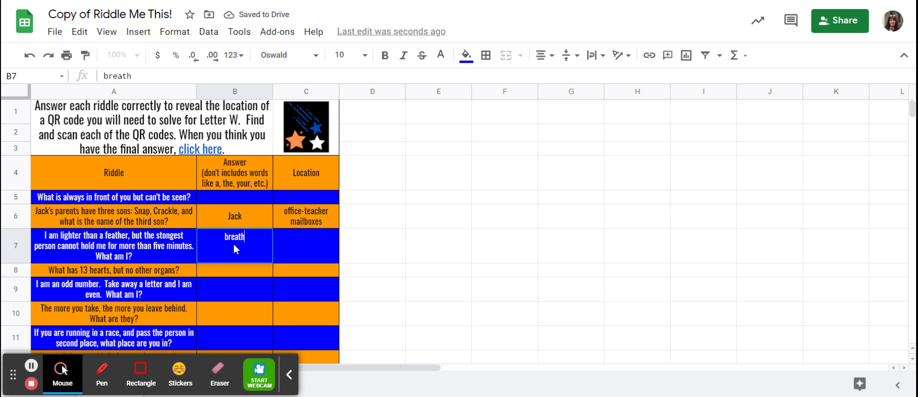
key(Return)
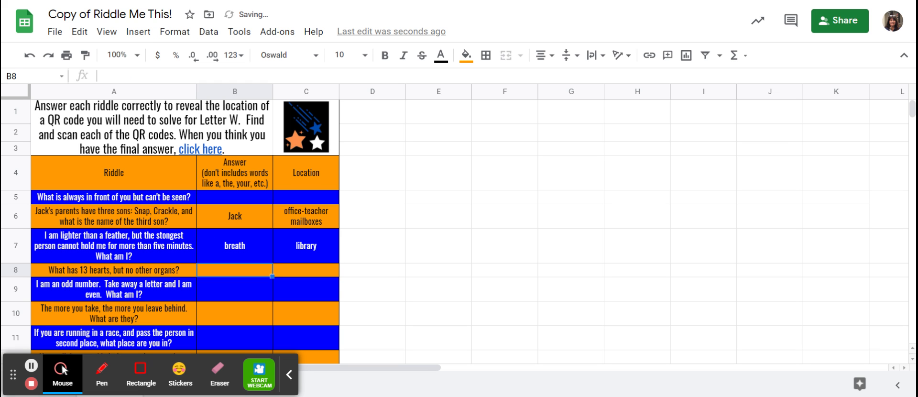